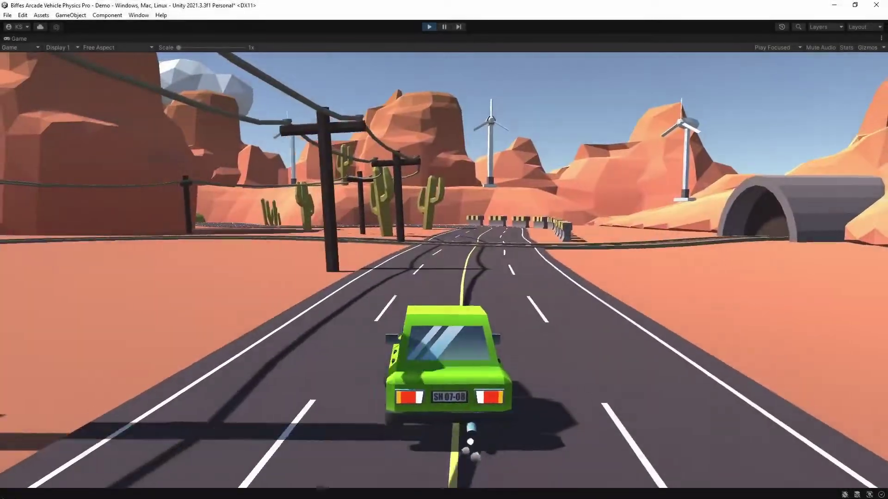
Test-drive the sample cars in play mode on the desert road and the race track
{"action": "key", "text": "a"}
{"action": "key", "text": "d"}
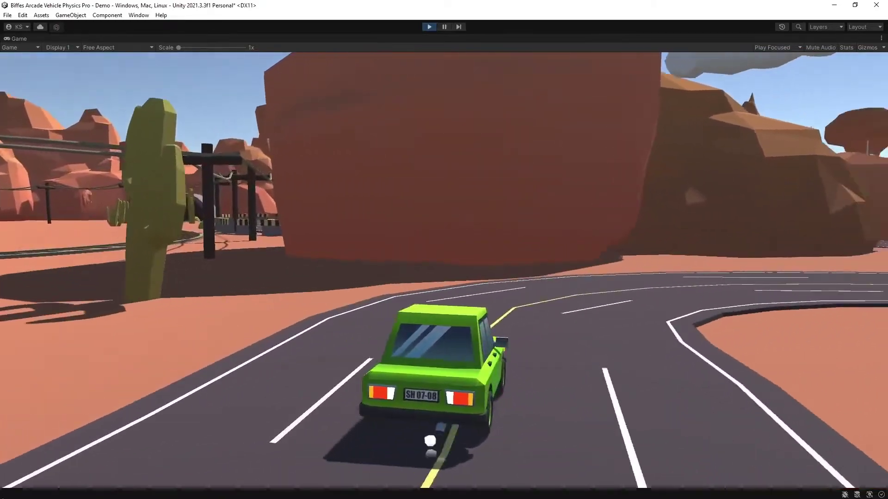
{"action": "key", "text": "Left"}
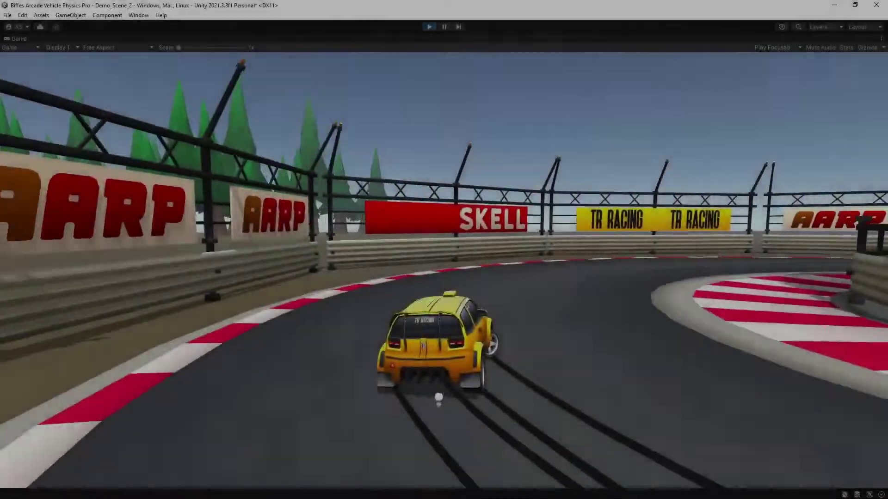
{"action": "key", "text": "d"}
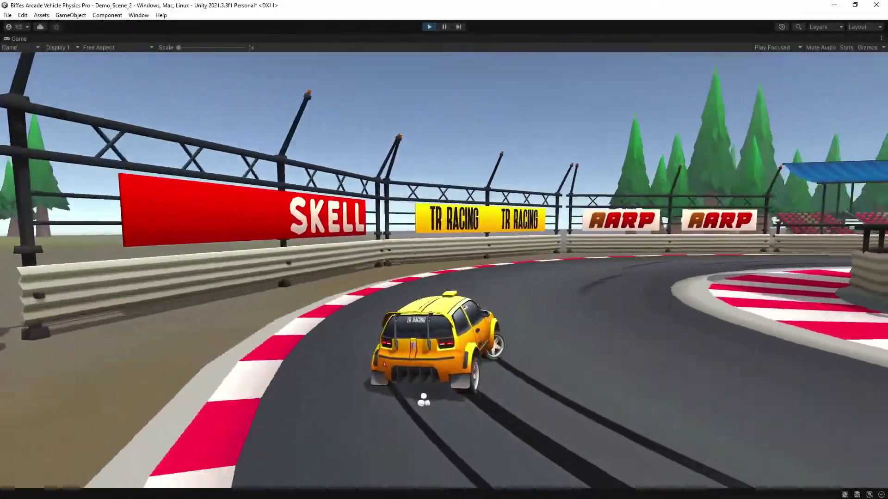
{"action": "key", "text": "w"}
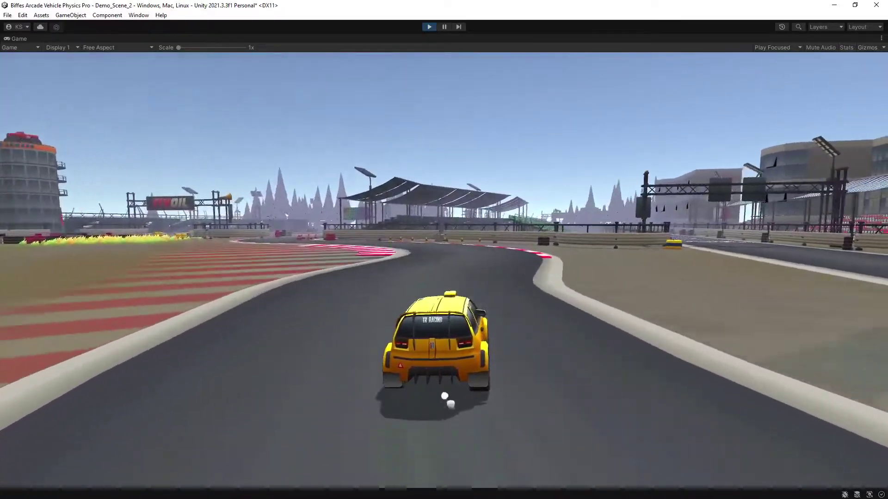
{"action": "key", "text": "Left"}
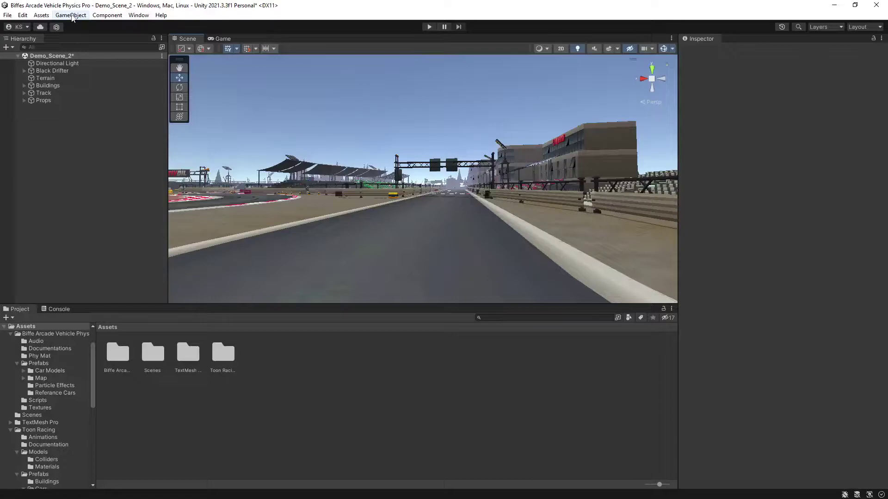
Create a camera in Demo_Scene_2 and add a CinemachineBrain component to it
{"action": "left_click", "coordinate": [71, 15]}
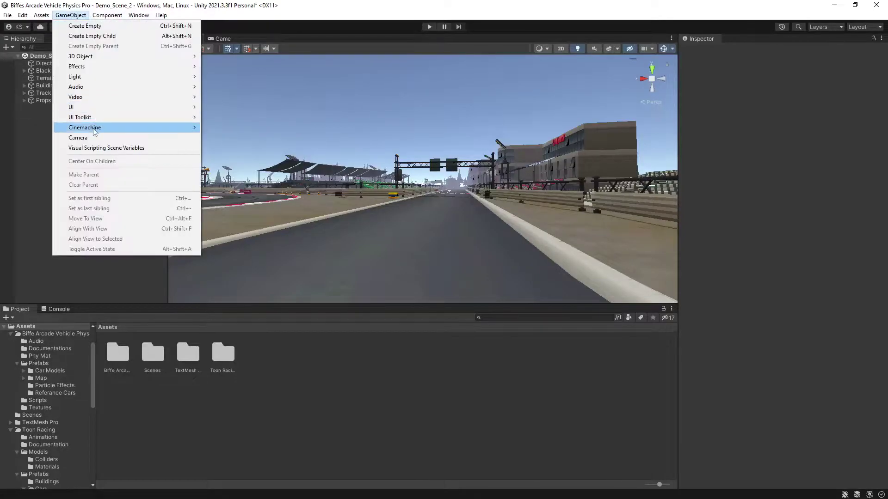
{"action": "left_click", "coordinate": [73, 137]}
{"action": "left_click", "coordinate": [772, 338]}
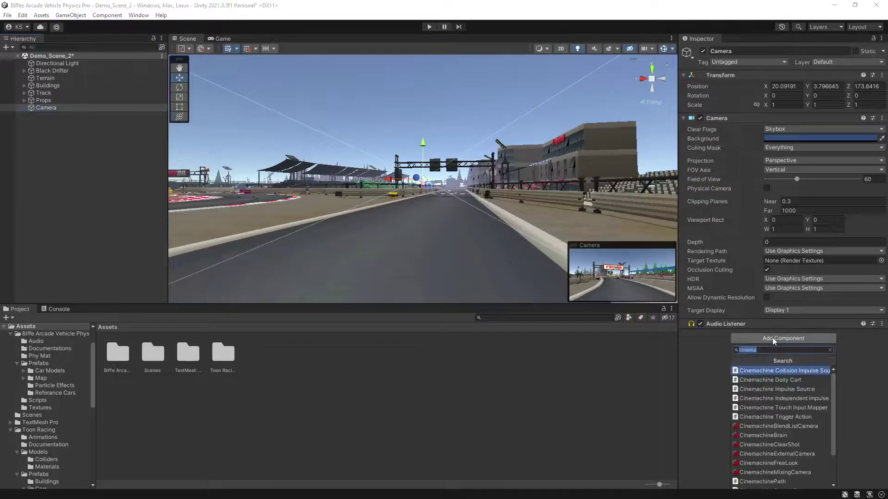
{"action": "left_click", "coordinate": [777, 436]}
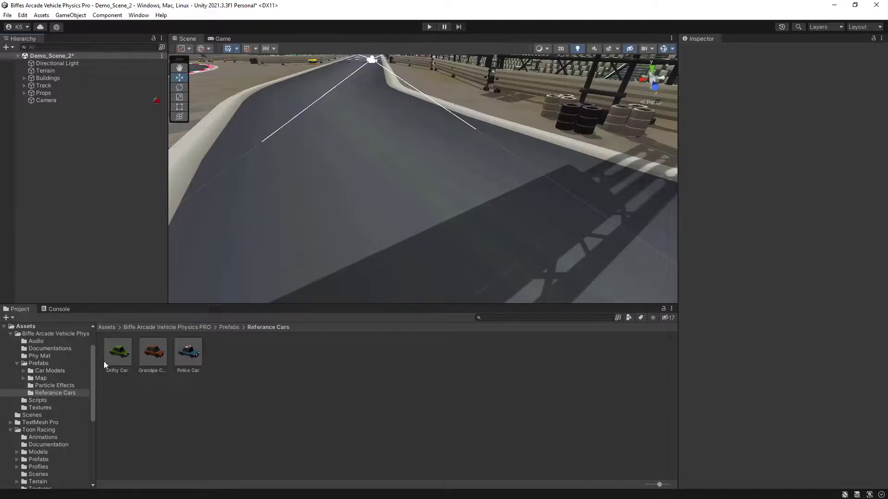
Place the Drifty Car prefab from Referance Cars on the track and unpack the prefab instance
{"action": "left_click_drag", "start_coordinate": [118, 358], "coordinate": [305, 199]}
{"action": "right_click", "coordinate": [35, 72]}
{"action": "mouse_move", "coordinate": [85, 180]}
{"action": "left_click", "coordinate": [187, 230]}
Rename the green car object in the scene to Black Drifter
{"action": "left_click", "coordinate": [748, 52]}
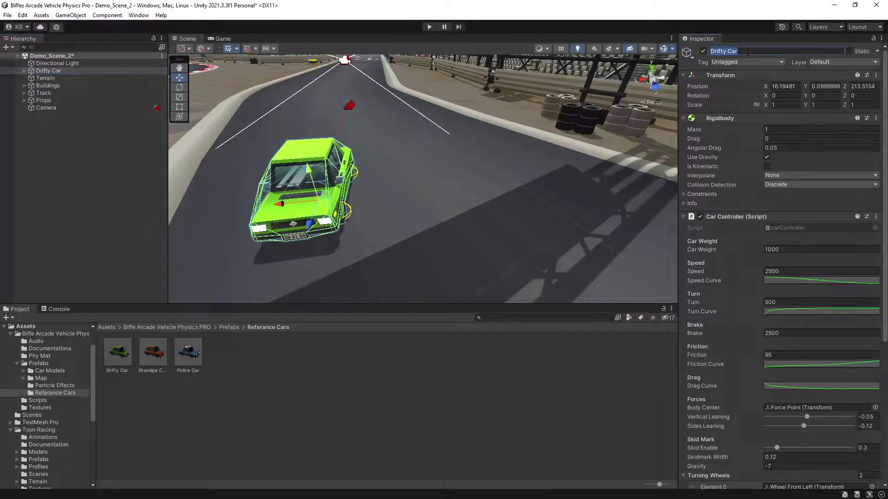
{"action": "type", "text": "Black Drifter"}
{"action": "key", "text": "Return"}
Place the Rally_Car_3B prefab from Toon Racing's Prefabs/Cars/Rally folder beside the green car and unpack it
{"action": "left_click", "coordinate": [106, 328]}
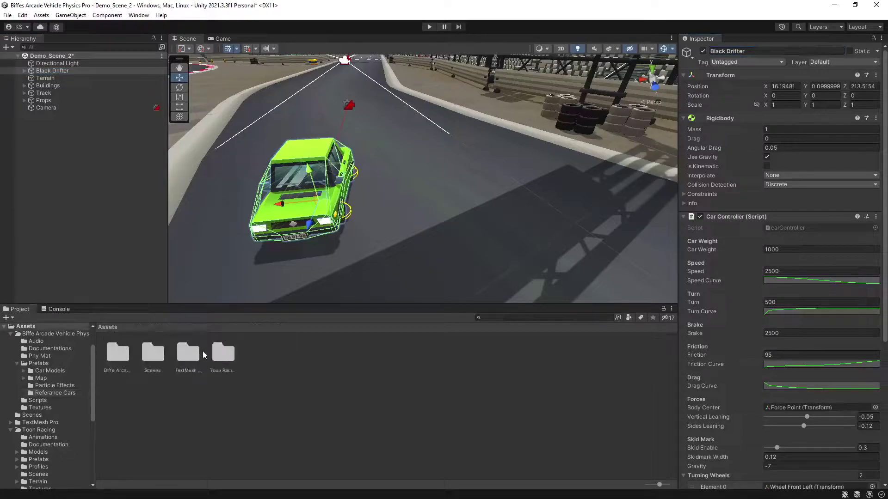
{"action": "left_click", "coordinate": [222, 353]}
{"action": "double_click", "coordinate": [222, 351]}
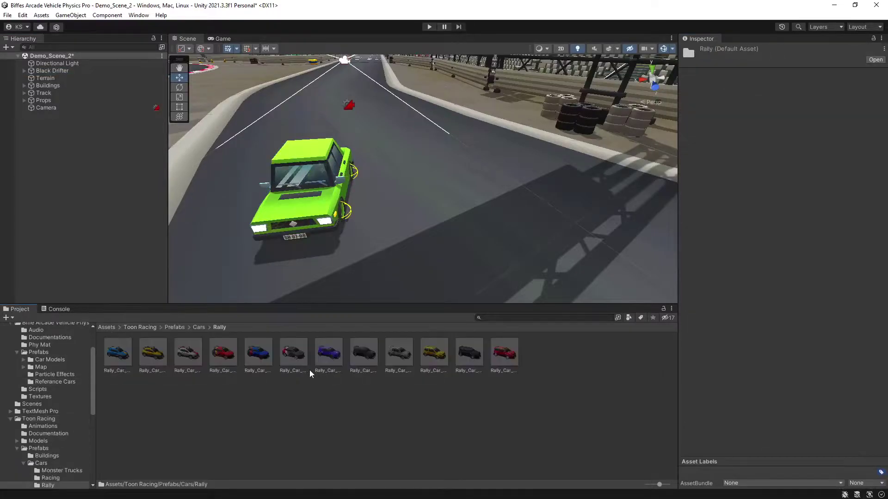
{"action": "left_click_drag", "start_coordinate": [365, 359], "coordinate": [413, 187]}
{"action": "right_click", "coordinate": [60, 71]}
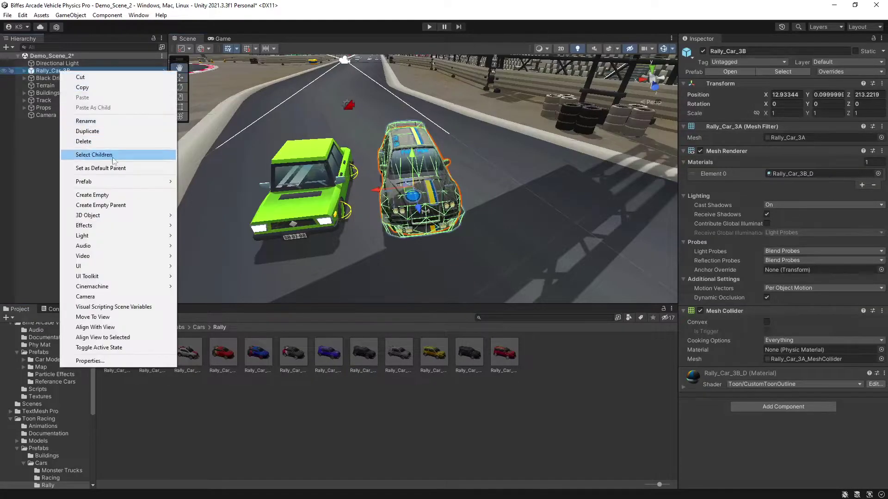
{"action": "mouse_move", "coordinate": [113, 184]}
{"action": "left_click", "coordinate": [210, 230]}
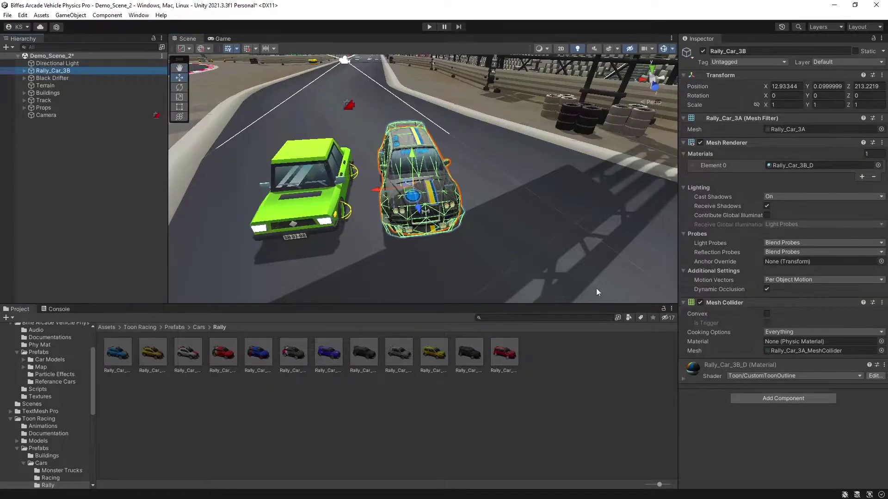
Make the Mesh Collider of Rally_Car_3B convex and assign it the 0 Friction physic material
{"action": "left_click", "coordinate": [766, 313]}
{"action": "left_click", "coordinate": [880, 342]}
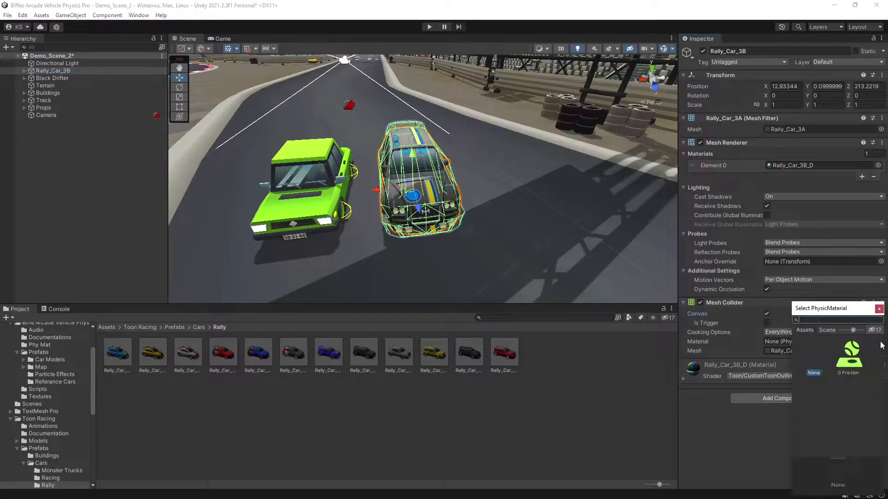
{"action": "double_click", "coordinate": [854, 361]}
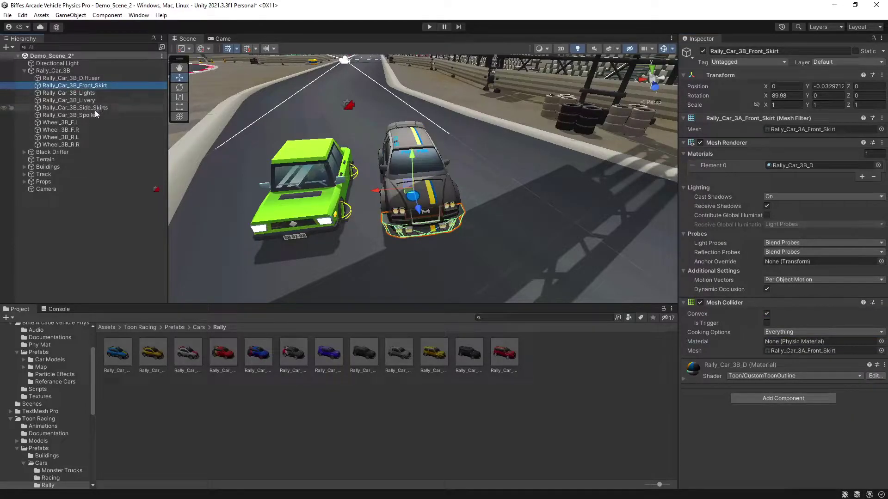
Assign the 0 Friction physic material to the mesh colliders of the rally car's front skirt and spoiler
{"action": "left_click", "coordinate": [101, 115], "text": "ctrl"}
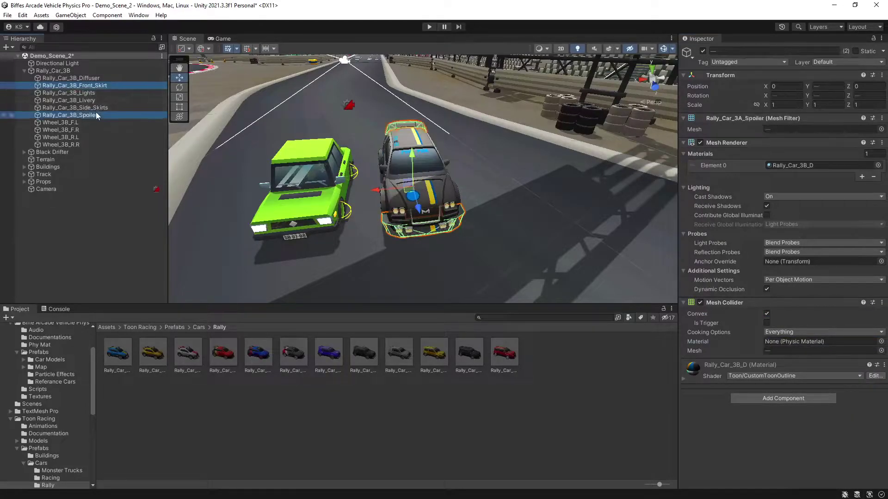
{"action": "left_click", "coordinate": [880, 342]}
{"action": "double_click", "coordinate": [842, 356]}
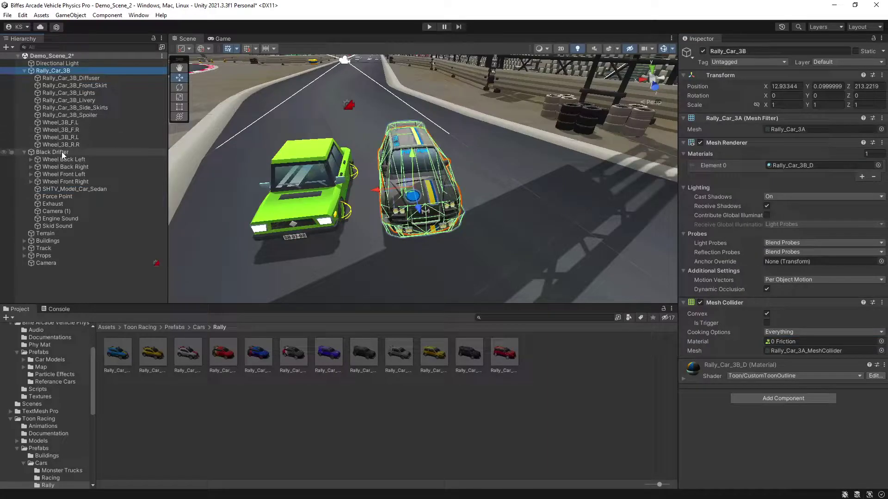
Nest Rally_Car_3B under Black Drifter beside the sedan model and delete SHTV_Model_Car_Sedan
{"action": "left_click", "coordinate": [62, 152]}
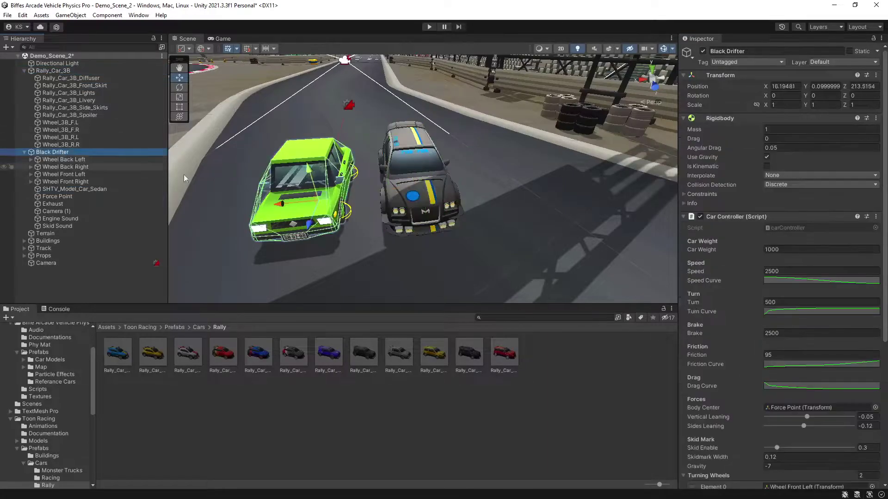
{"action": "left_click", "coordinate": [42, 69]}
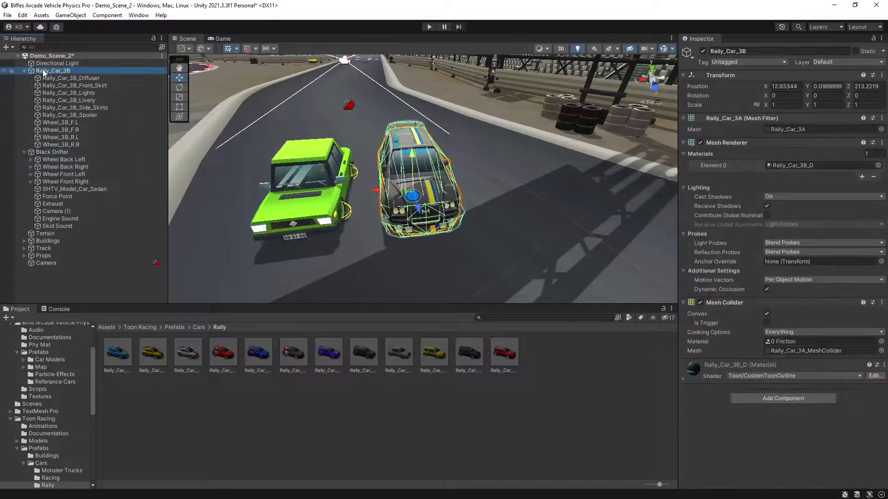
{"action": "left_click", "coordinate": [39, 190]}
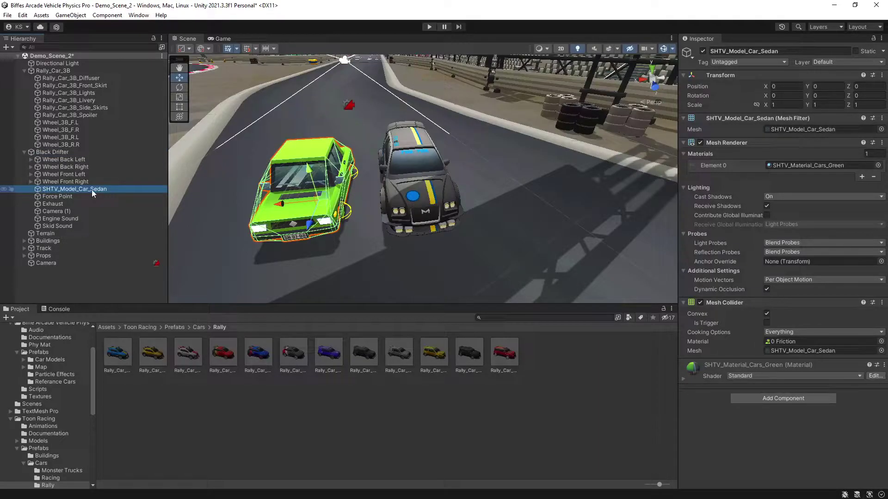
{"action": "mouse_move", "coordinate": [92, 190]}
{"action": "left_mouse_down"}
{"action": "mouse_move", "coordinate": [54, 74]}
{"action": "mouse_move", "coordinate": [90, 190]}
{"action": "left_mouse_up"}
{"action": "left_click", "coordinate": [70, 109]}
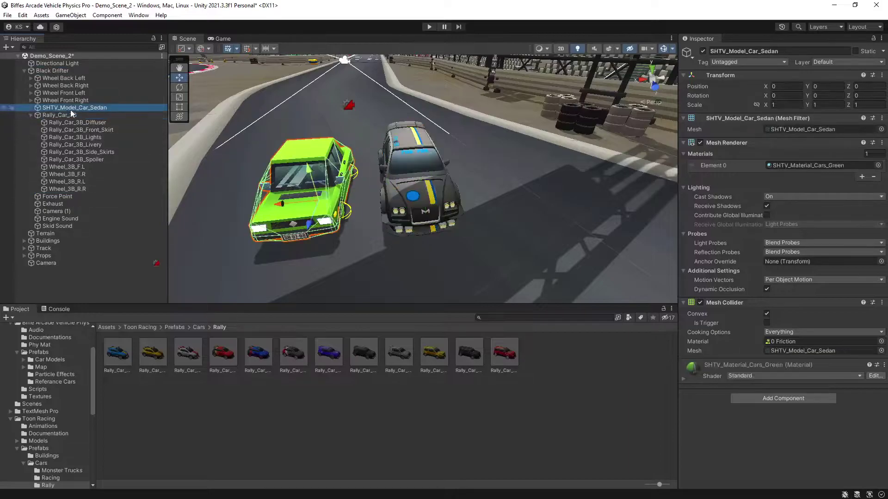
{"action": "key", "text": "Delete"}
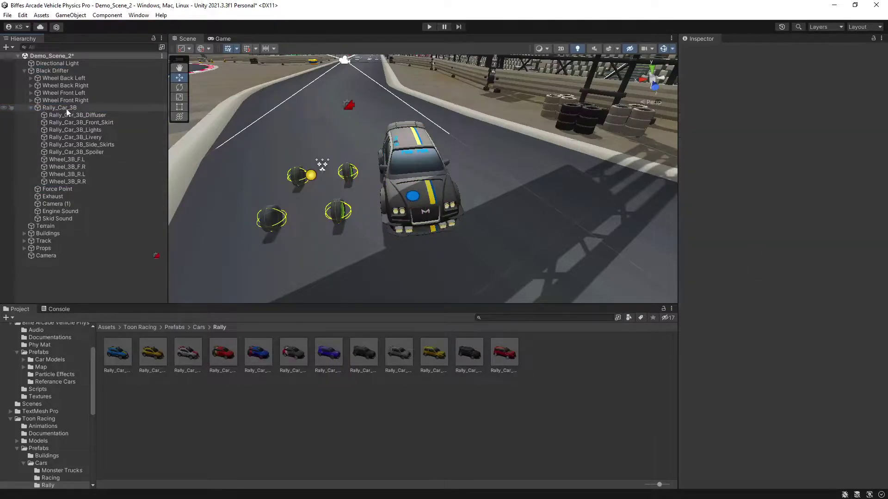
Reset the transform of Rally_Car_3B to align it with the Black Drifter parent
{"action": "left_click", "coordinate": [66, 109]}
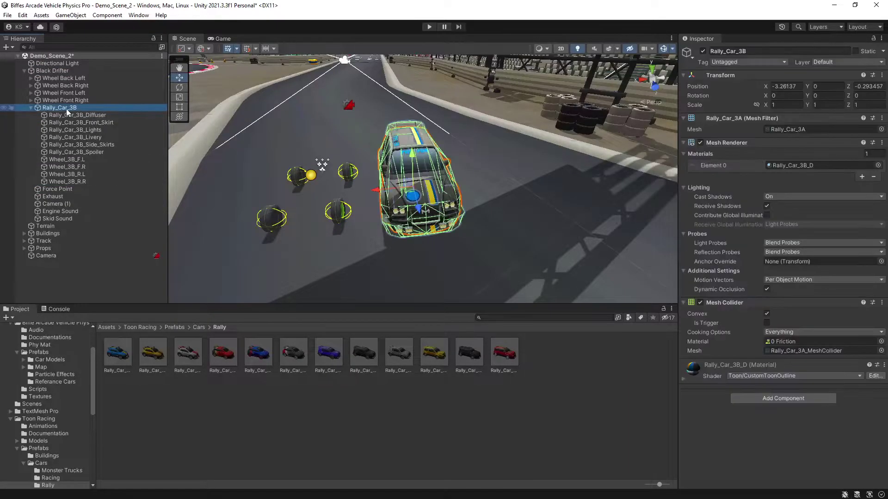
{"action": "left_click", "coordinate": [882, 75]}
{"action": "left_click", "coordinate": [808, 85]}
Move Wheel_3B_R.L and Wheel_3B_R.R above the front wheels in the Rally_Car_3B child order
{"action": "left_click", "coordinate": [139, 174]}
{"action": "left_click", "coordinate": [164, 182], "text": "shift"}
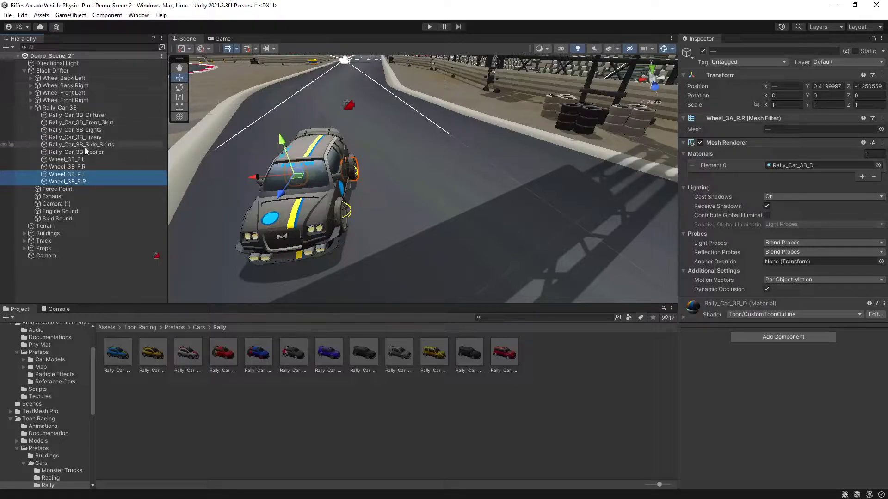
{"action": "left_click_drag", "start_coordinate": [79, 175], "coordinate": [81, 156]}
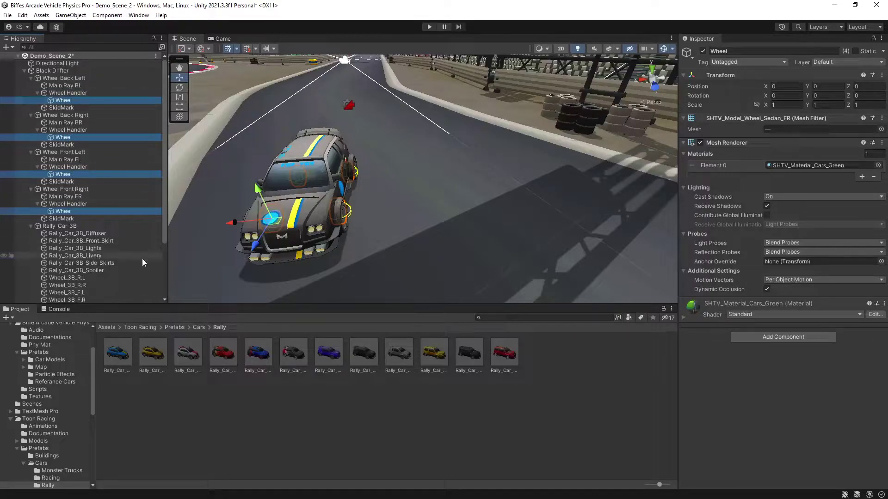
Assign mesh Wheel_3A_R.L to the Wheel under Wheel Back Left and Wheel_3A_R.R to the one under Wheel Back Right
{"action": "left_click", "coordinate": [72, 278]}
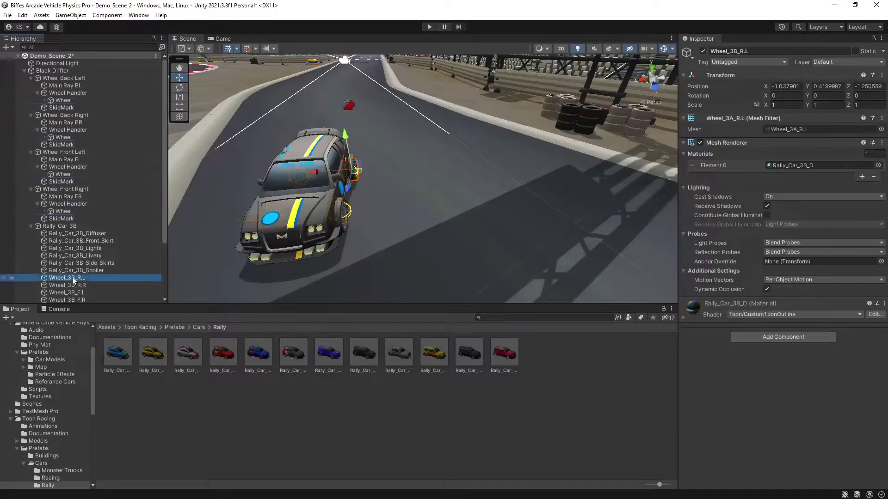
{"action": "left_click", "coordinate": [788, 131]}
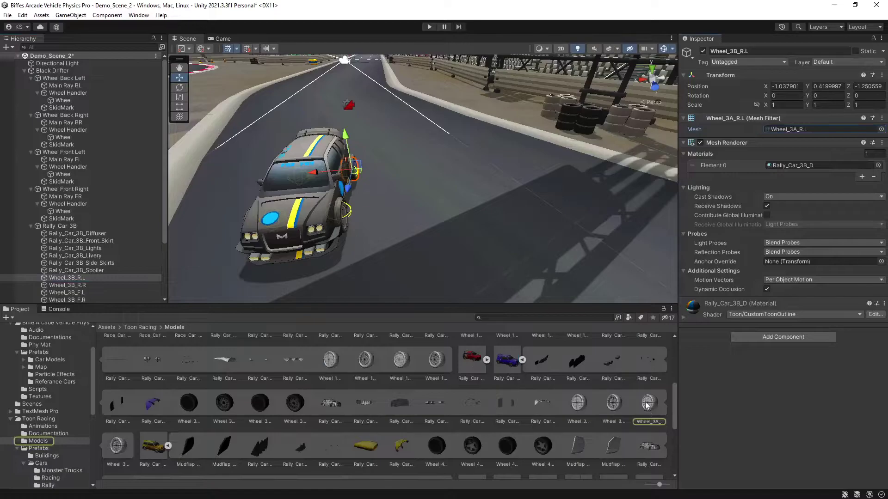
{"action": "left_click", "coordinate": [63, 99]}
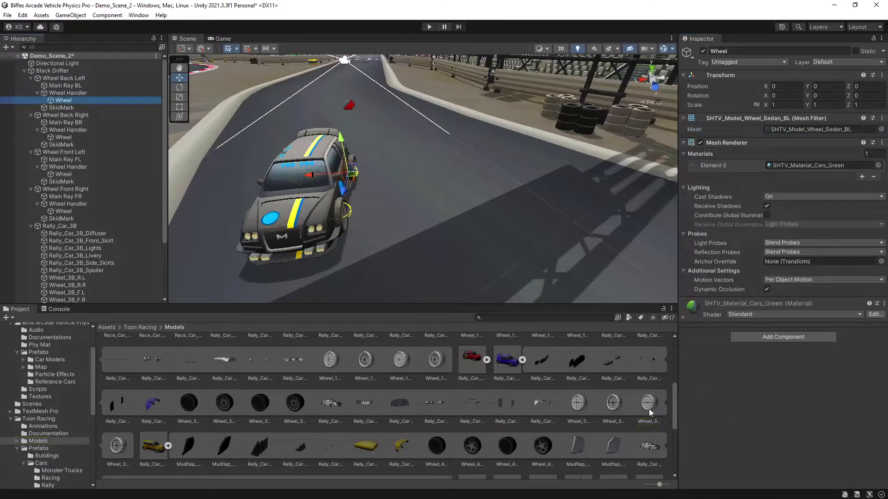
{"action": "left_click_drag", "start_coordinate": [649, 411], "coordinate": [804, 131]}
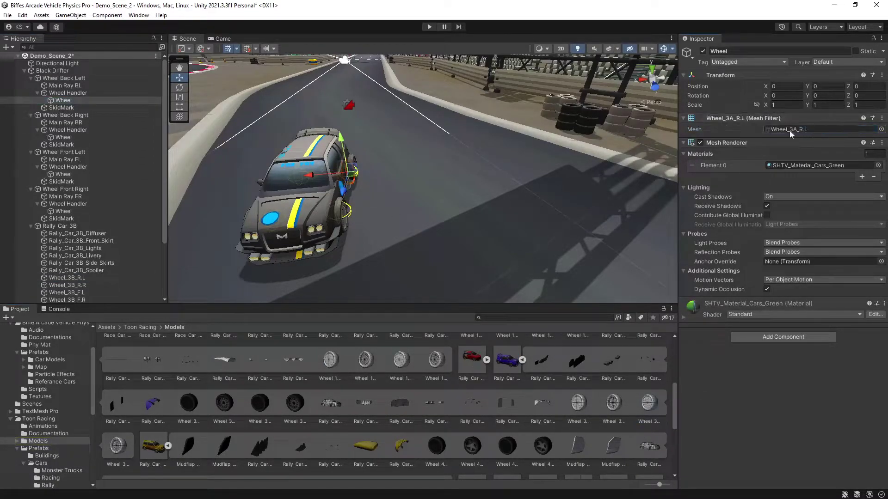
{"action": "left_click", "coordinate": [67, 286]}
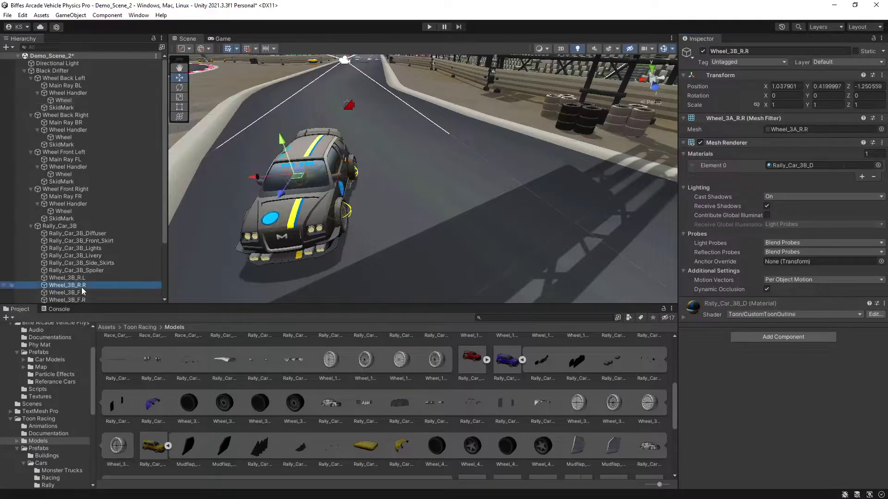
{"action": "left_click", "coordinate": [795, 129]}
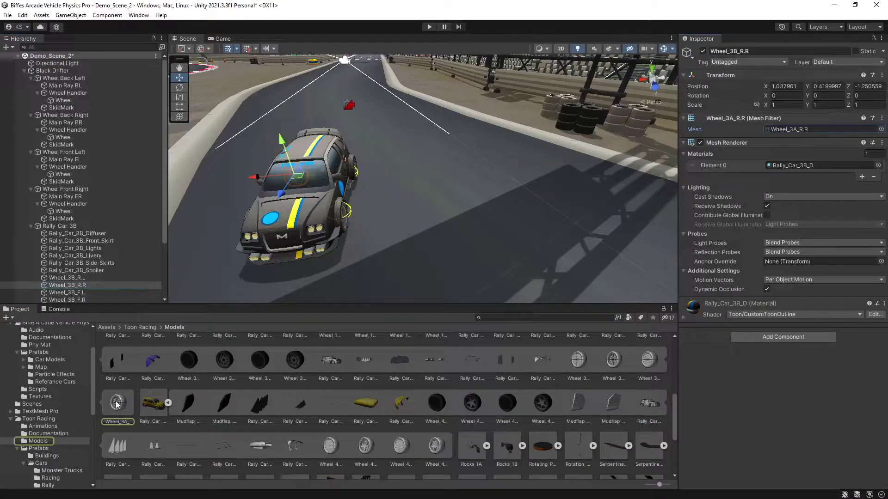
{"action": "left_click", "coordinate": [67, 140]}
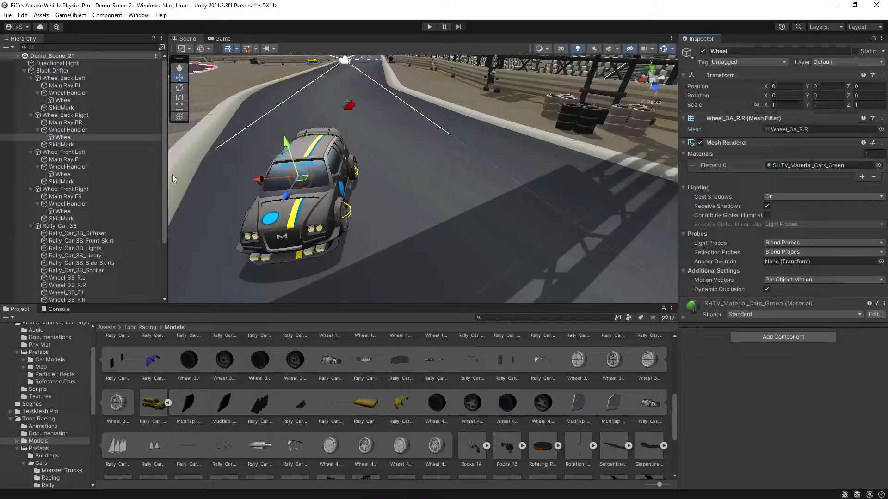
Assign mesh Wheel_3A_F.L to the Wheel under Wheel Front Left and Wheel_3A_F.R to the one under Wheel Front Right
{"action": "left_click", "coordinate": [67, 292]}
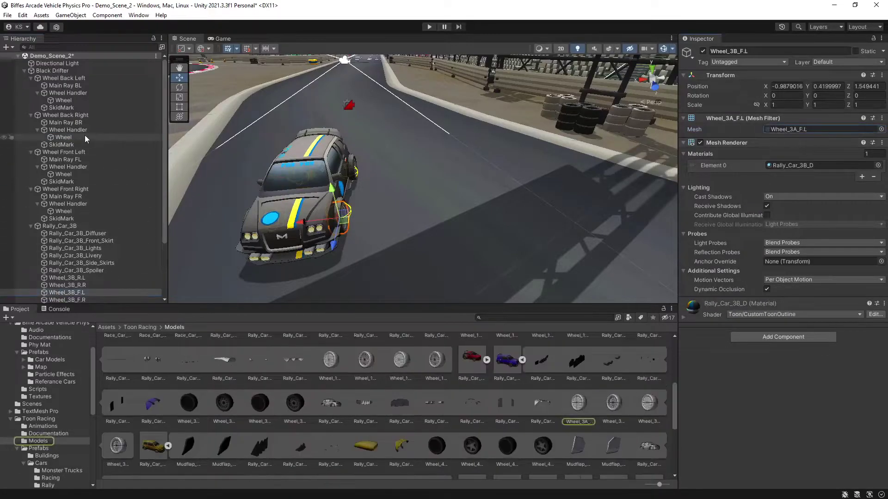
{"action": "left_click", "coordinate": [69, 173]}
{"action": "left_click_drag", "start_coordinate": [577, 404], "coordinate": [810, 130]}
{"action": "left_click", "coordinate": [70, 299]}
{"action": "left_click", "coordinate": [808, 130]}
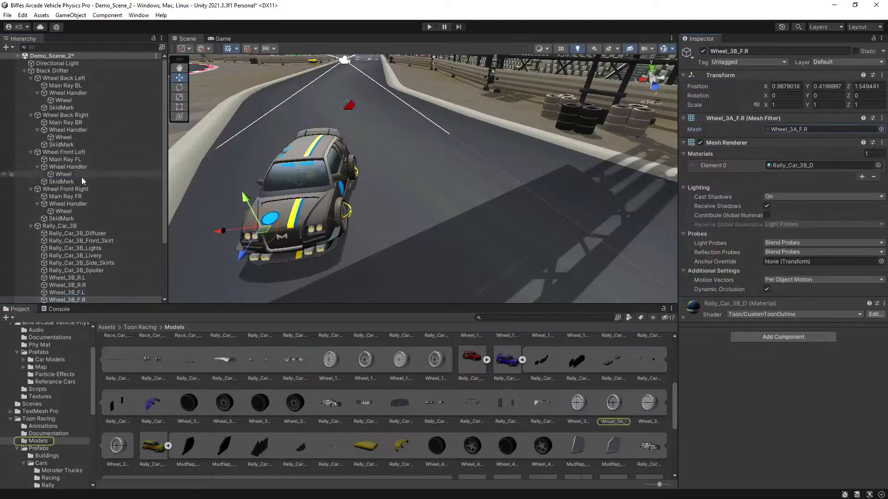
{"action": "left_click", "coordinate": [73, 210]}
{"action": "left_click_drag", "start_coordinate": [616, 404], "coordinate": [812, 132]}
Assign the Rally_Car_3B_D material to the Wheel objects under all four Wheel Handlers of Black Drifter
{"action": "left_click", "coordinate": [79, 292]}
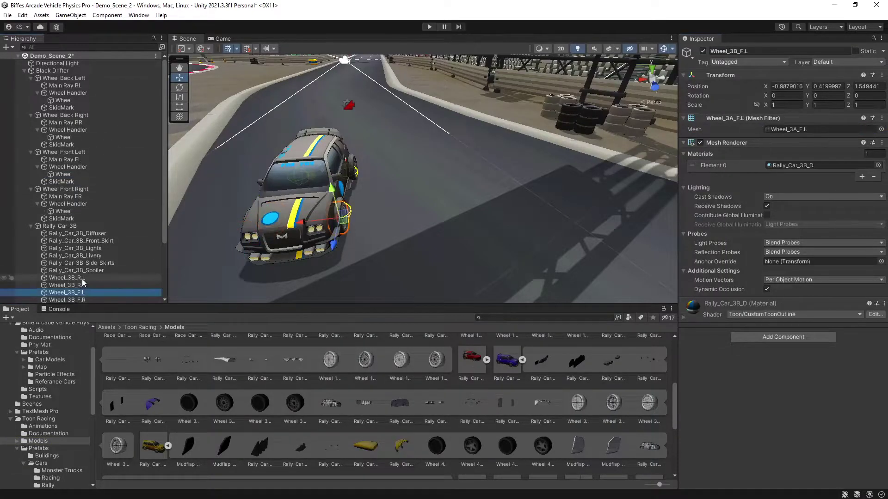
{"action": "left_click", "coordinate": [802, 165]}
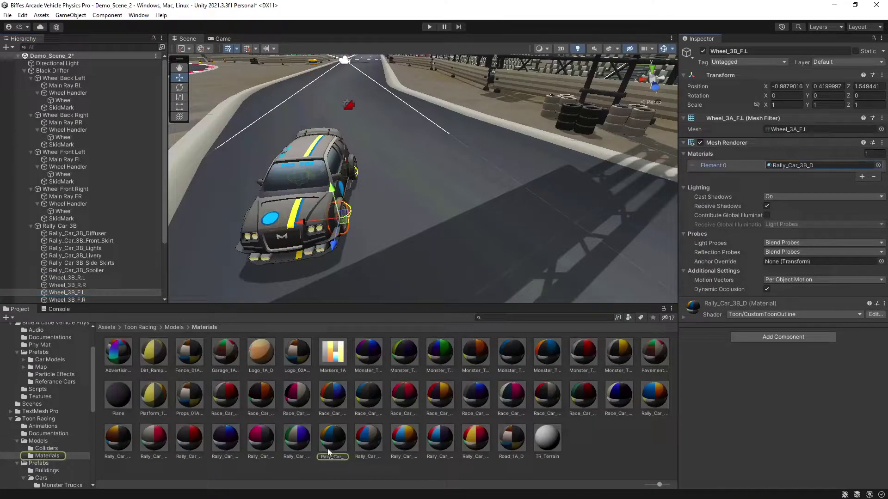
{"action": "left_click", "coordinate": [70, 211]}
{"action": "left_click", "coordinate": [63, 175], "text": "ctrl"}
{"action": "left_click", "coordinate": [64, 137], "text": "ctrl"}
{"action": "left_click", "coordinate": [65, 100], "text": "ctrl"}
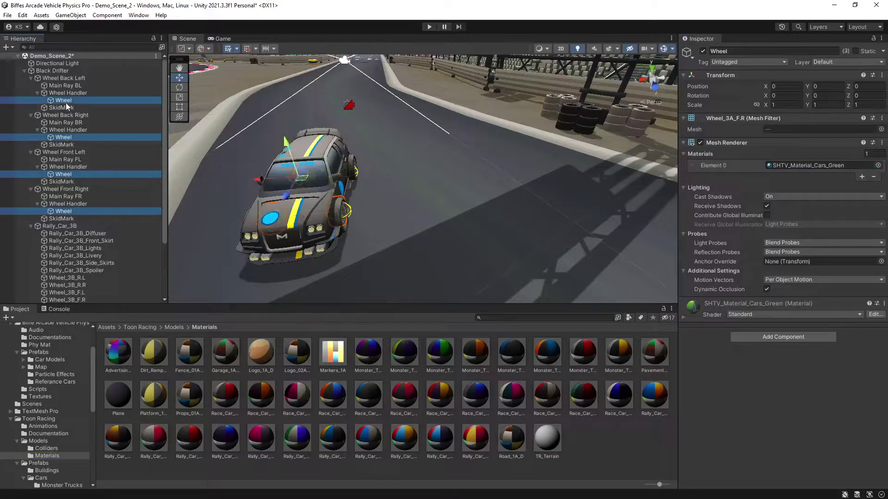
{"action": "left_click_drag", "start_coordinate": [306, 442], "coordinate": [824, 166]}
Deactivate Wheel_3B_R.L, Wheel_3B_R.R, Wheel_3B_F.L and Wheel_3B_F.R inside Rally_Car_3B
{"action": "left_click", "coordinate": [64, 292]}
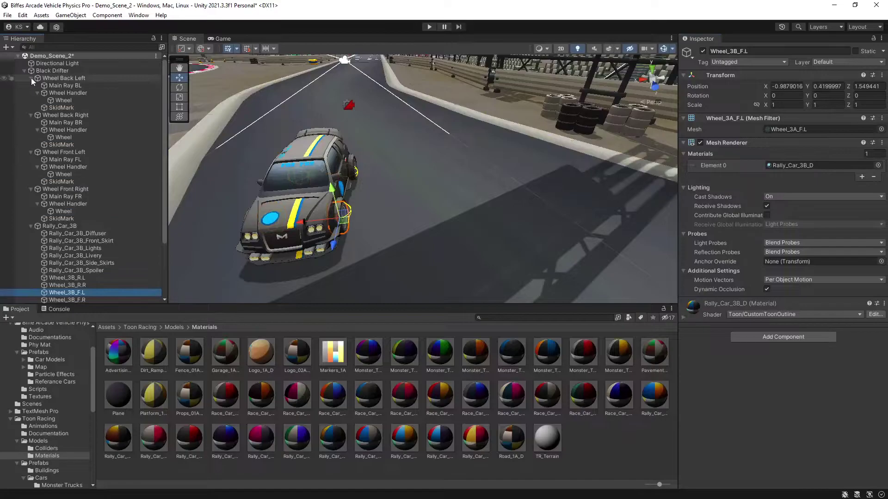
{"action": "left_click", "coordinate": [31, 77]}
{"action": "left_click", "coordinate": [31, 85]}
{"action": "left_click", "coordinate": [31, 93]}
{"action": "left_click", "coordinate": [31, 100]}
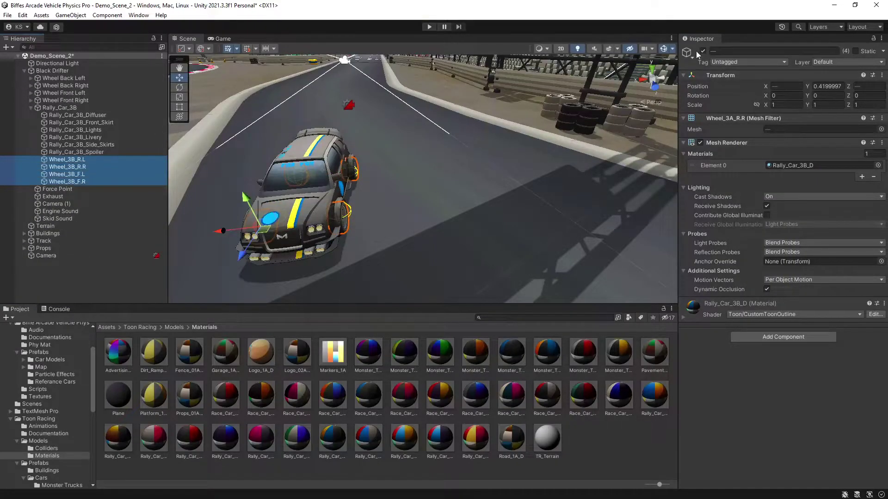
{"action": "left_click", "coordinate": [702, 51]}
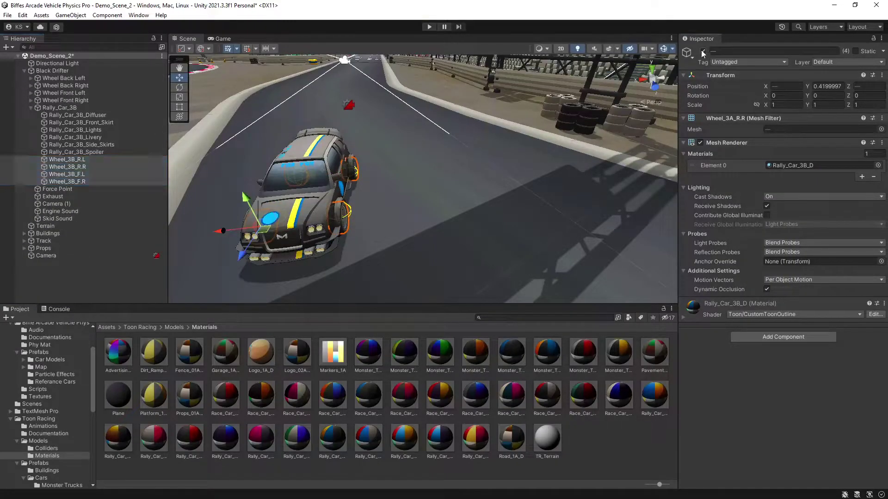
Move Wheel Back Left and Wheel Back Right together into the rear wheel arches, to about Y 0.38 and Z -1.257
{"action": "right_click_drag", "start_coordinate": [416, 208], "coordinate": [209, 193]}
{"action": "key", "text": "w"}
{"action": "right_click_drag", "start_coordinate": [209, 192], "coordinate": [171, 192]}
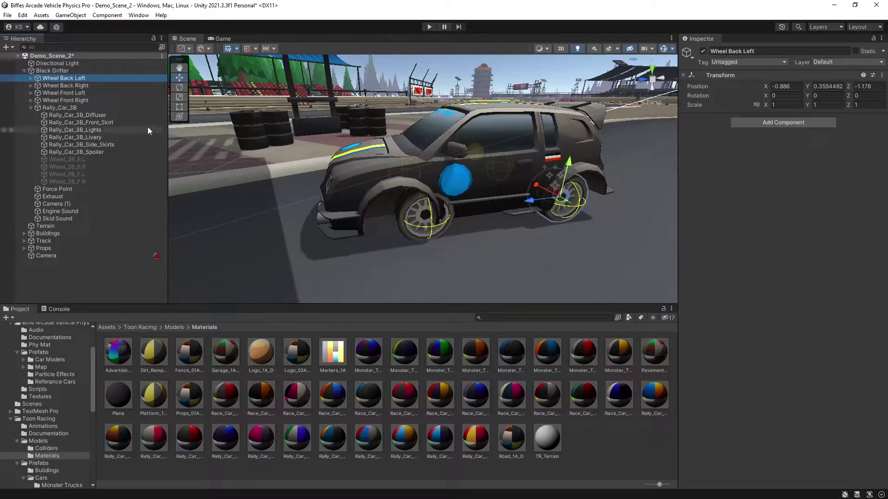
{"action": "left_click", "coordinate": [31, 78], "text": "alt"}
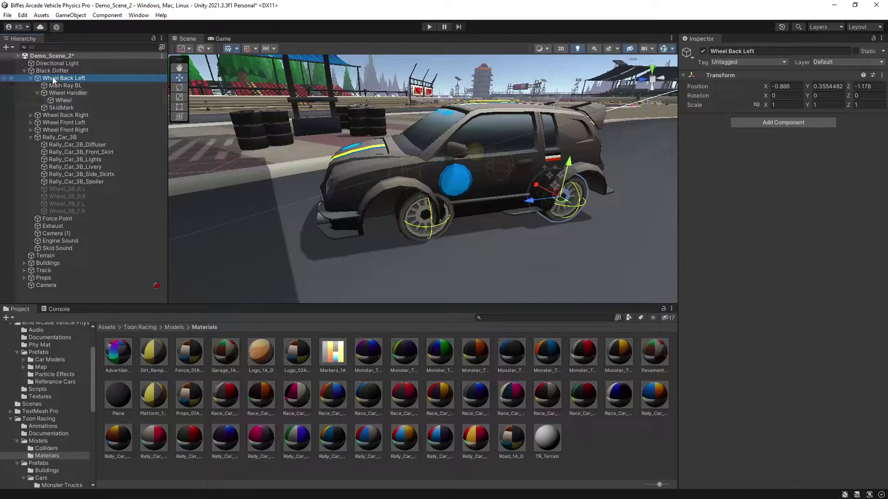
{"action": "left_click", "coordinate": [31, 78]}
{"action": "left_click", "coordinate": [60, 86], "text": "ctrl"}
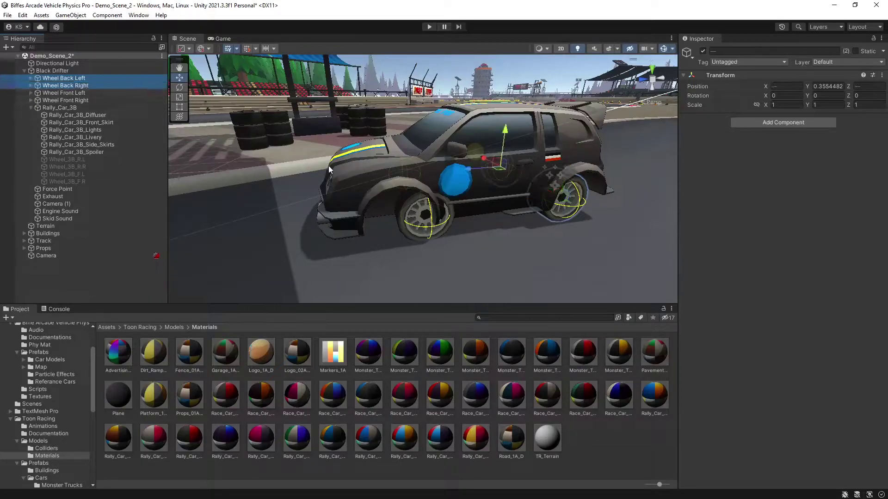
{"action": "key", "text": "d"}
{"action": "right_click_drag", "start_coordinate": [330, 168], "coordinate": [363, 165]}
{"action": "left_click_drag", "start_coordinate": [364, 165], "coordinate": [369, 165]}
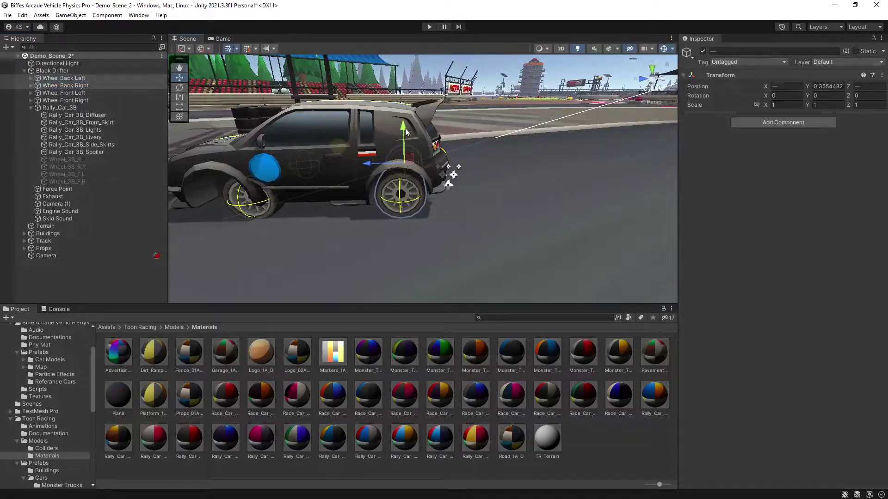
{"action": "left_click_drag", "start_coordinate": [404, 132], "coordinate": [23, 139]}
Move Wheel Front Left and Wheel Front Right together so they sit centred in the front wheel arches
{"action": "left_click", "coordinate": [69, 92]}
{"action": "left_click", "coordinate": [78, 101], "text": "ctrl"}
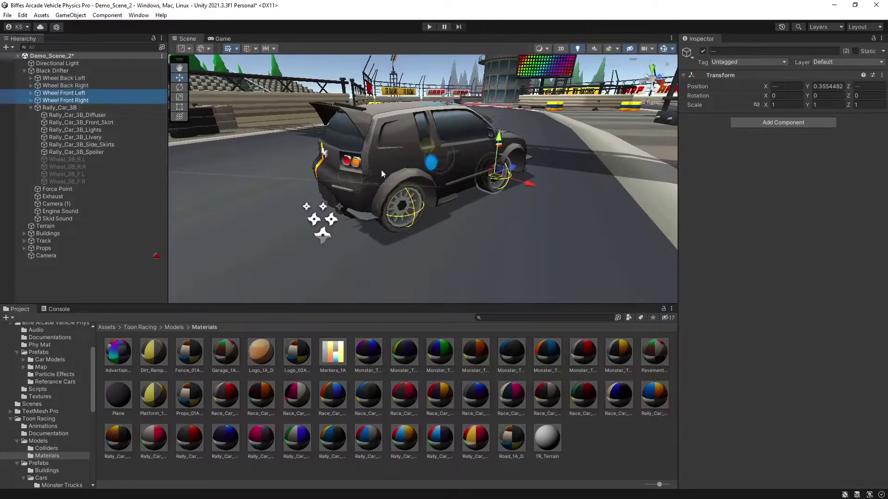
{"action": "key", "text": "w"}
{"action": "right_click_drag", "start_coordinate": [396, 174], "coordinate": [376, 213]}
{"action": "left_click_drag", "start_coordinate": [375, 213], "coordinate": [454, 211], "text": "alt"}
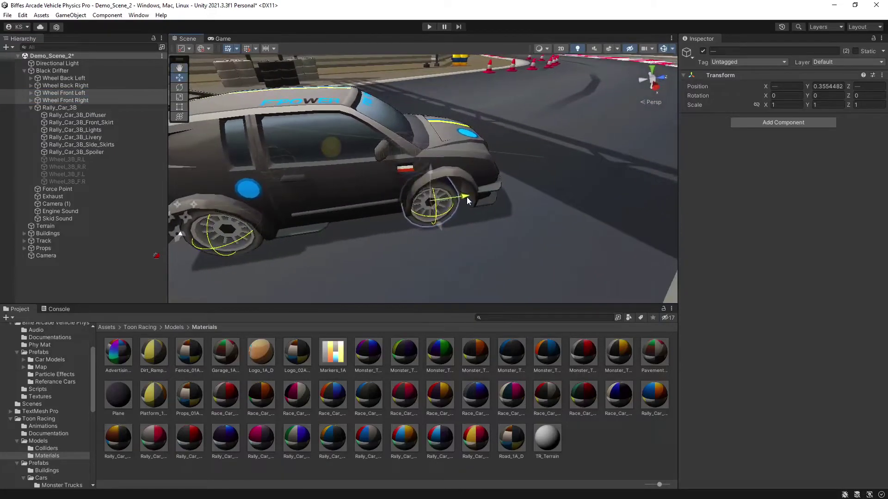
{"action": "left_click_drag", "start_coordinate": [445, 173], "coordinate": [444, 171]}
{"action": "left_click_drag", "start_coordinate": [445, 172], "coordinate": [521, 208], "text": "alt"}
Move the front and back right wheels outward to about X 1.011, and move both left wheels outward as well
{"action": "left_click", "coordinate": [88, 84]}
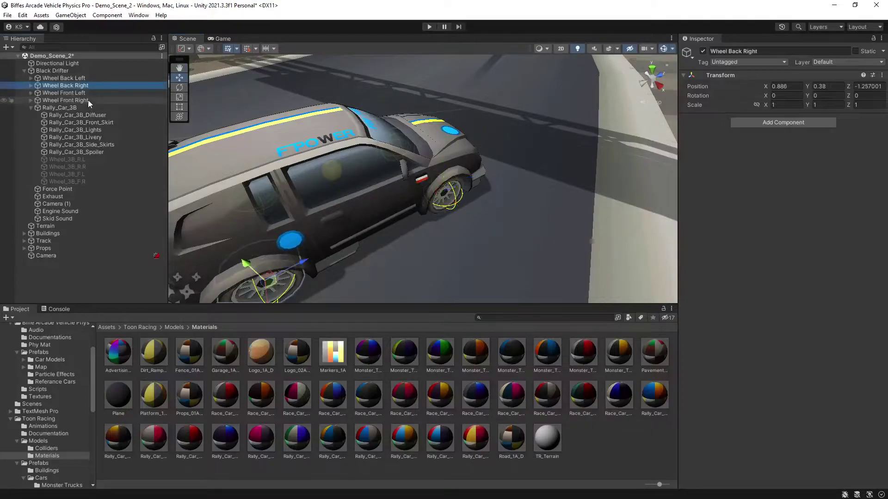
{"action": "left_click", "coordinate": [88, 100], "text": "ctrl"}
{"action": "key", "text": "f"}
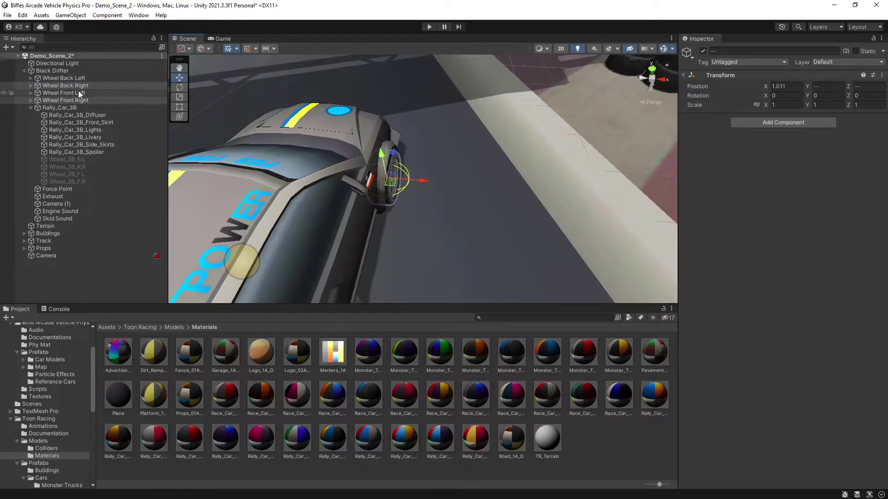
{"action": "left_click", "coordinate": [79, 92]}
{"action": "left_click", "coordinate": [69, 78], "text": "ctrl"}
{"action": "key", "text": "f"}
{"action": "left_click_drag", "start_coordinate": [351, 125], "coordinate": [596, 139], "text": "alt"}
{"action": "left_click_drag", "start_coordinate": [460, 189], "coordinate": [456, 198]}
{"action": "left_click_drag", "start_coordinate": [532, 204], "coordinate": [517, 144], "text": "alt"}
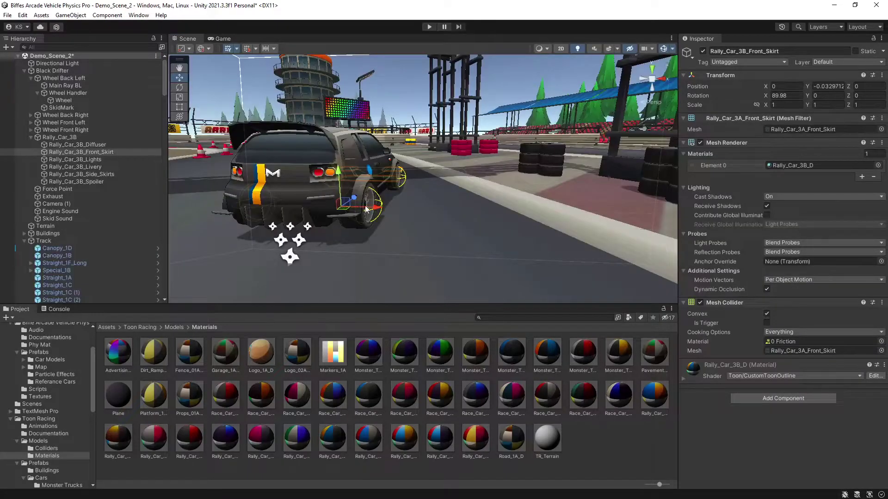
Run the scene to check how the rally car behaves on the track, and stop it
{"action": "left_click", "coordinate": [430, 26]}
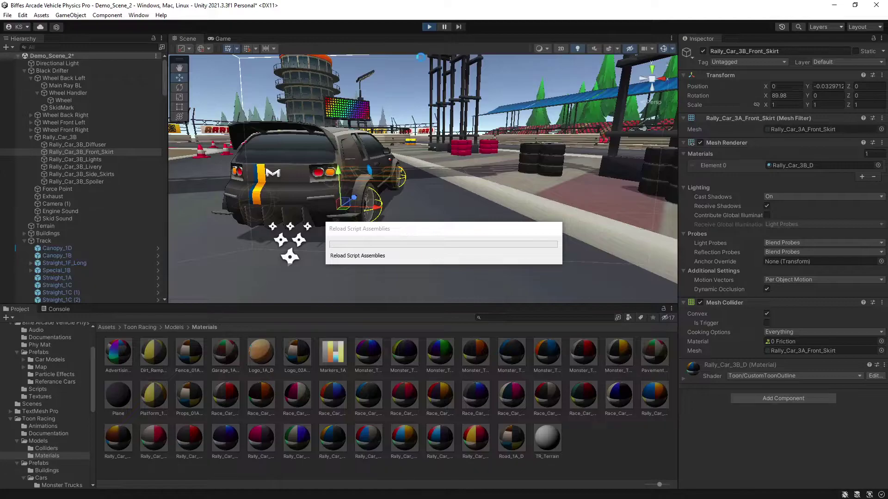
{"action": "left_click", "coordinate": [429, 26]}
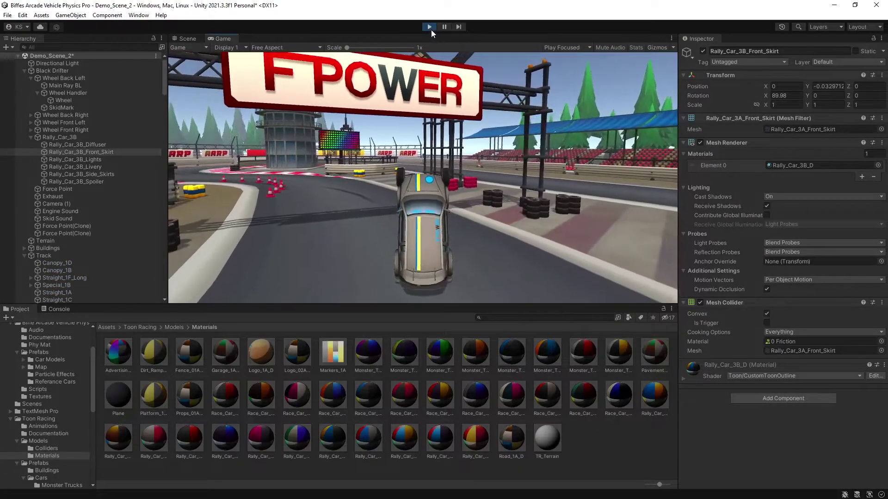
Disable the Mesh Collider on Rally_Car_3B_Front_Skirt and run the scene
{"action": "right_click_drag", "start_coordinate": [529, 246], "coordinate": [528, 247]}
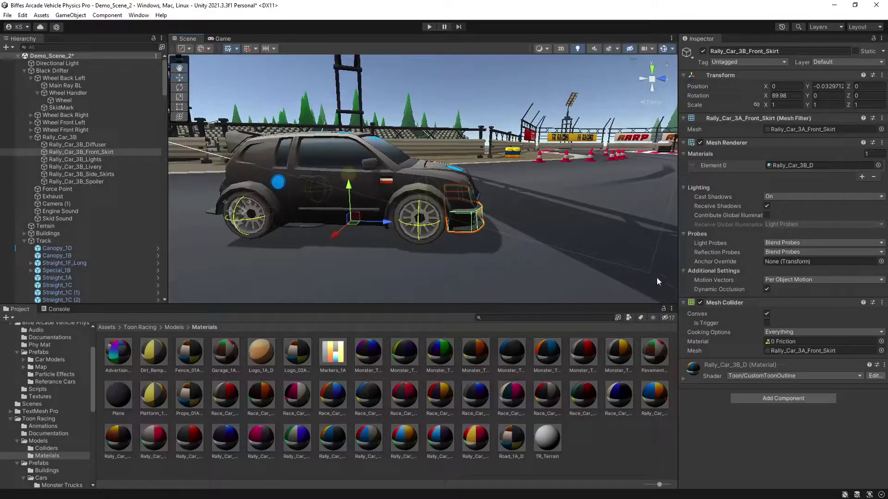
{"action": "left_click", "coordinate": [700, 303]}
{"action": "left_click", "coordinate": [434, 26]}
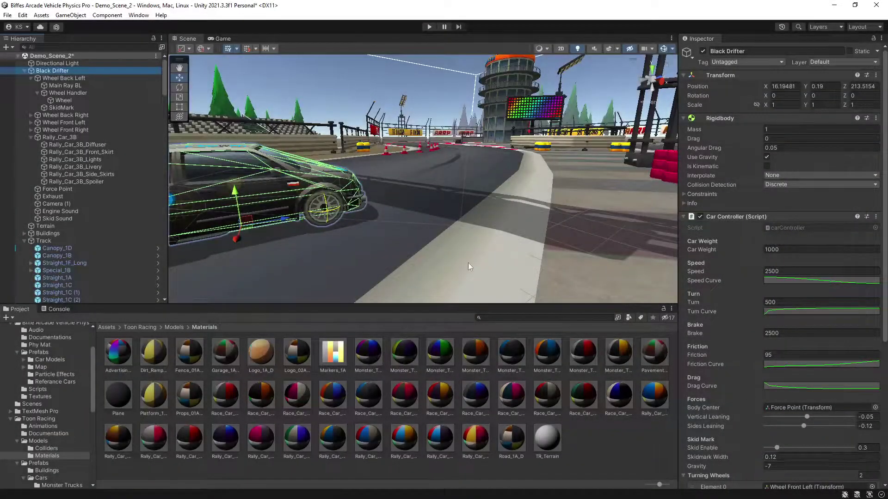
Set the Skidmark Width to 0.3 in the Car Controller script of Black Drifter
{"action": "left_click_drag", "start_coordinate": [470, 267], "coordinate": [603, 276], "text": "alt"}
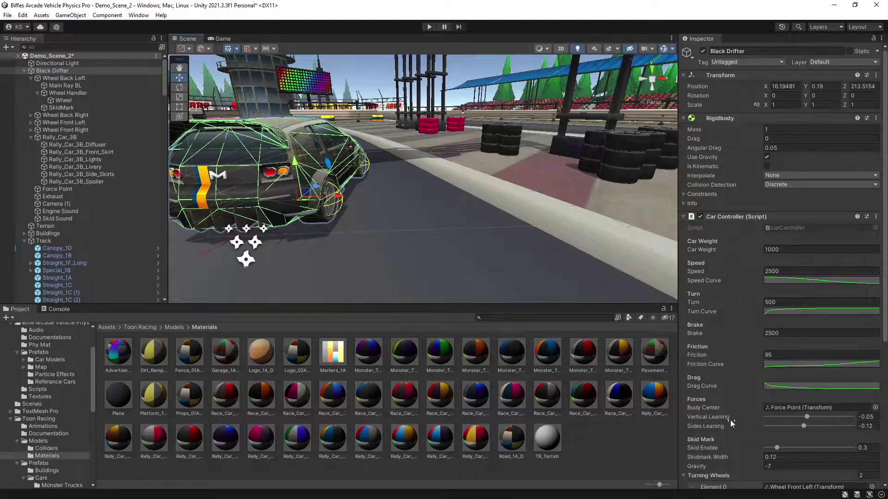
{"action": "scroll", "coordinate": [731, 419], "scroll_direction": "down", "scroll_amount": 1}
{"action": "left_click", "coordinate": [726, 432]}
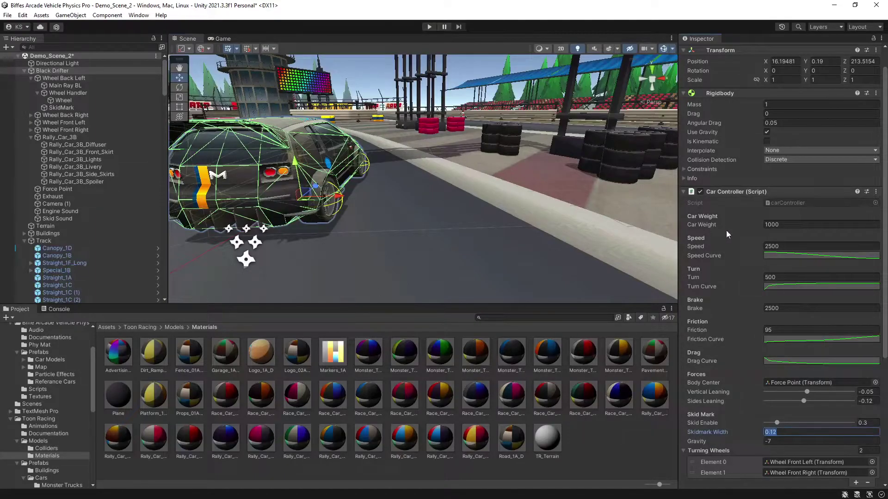
{"action": "key", "text": "BackSpace"}
{"action": "type", "text": "0.3"}
Run the scene and drive the car around the track to check its skid marks and handling
{"action": "left_click", "coordinate": [429, 26]}
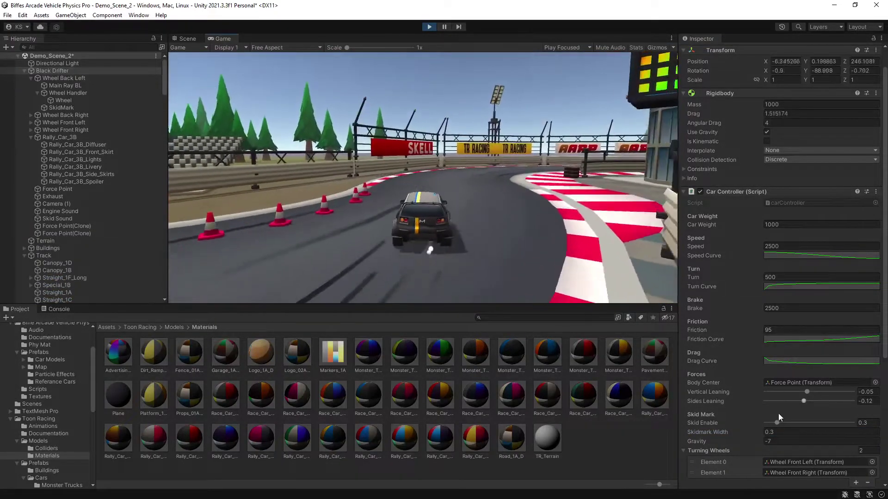
{"action": "left_click", "coordinate": [429, 26]}
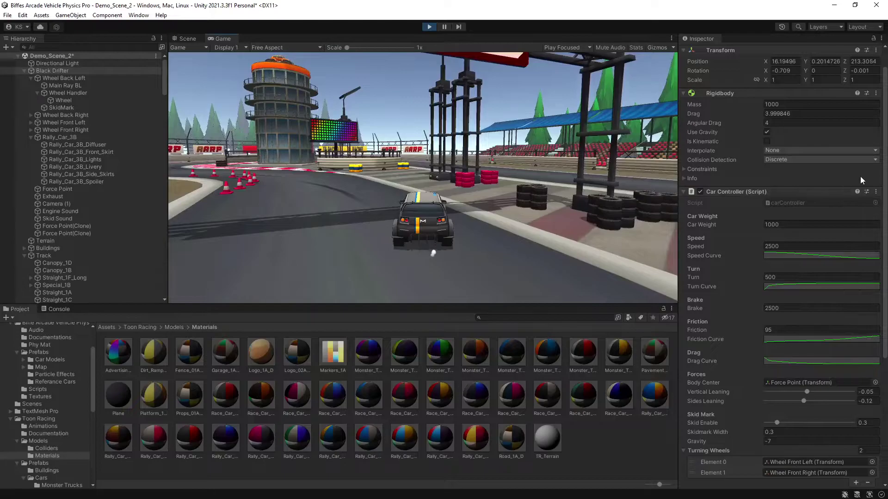
{"action": "left_click", "coordinate": [875, 192]}
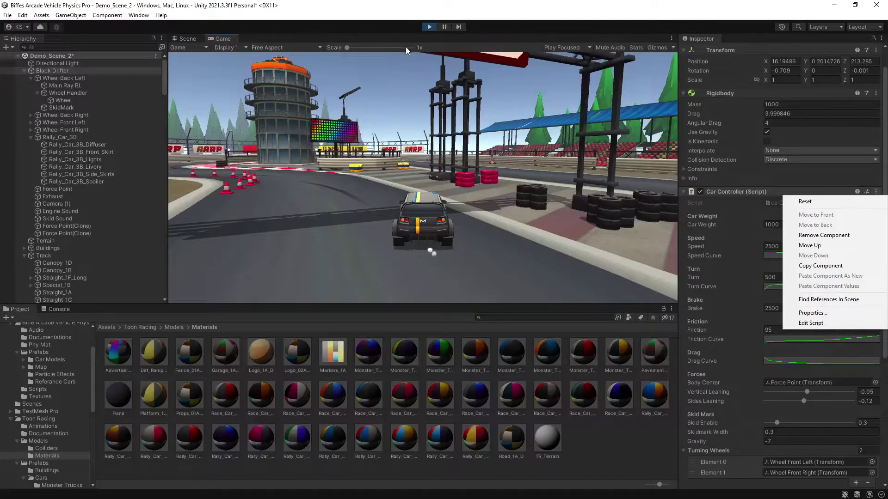
{"action": "left_click", "coordinate": [427, 142]}
{"action": "key", "text": "w"}
{"action": "key", "text": "a"}
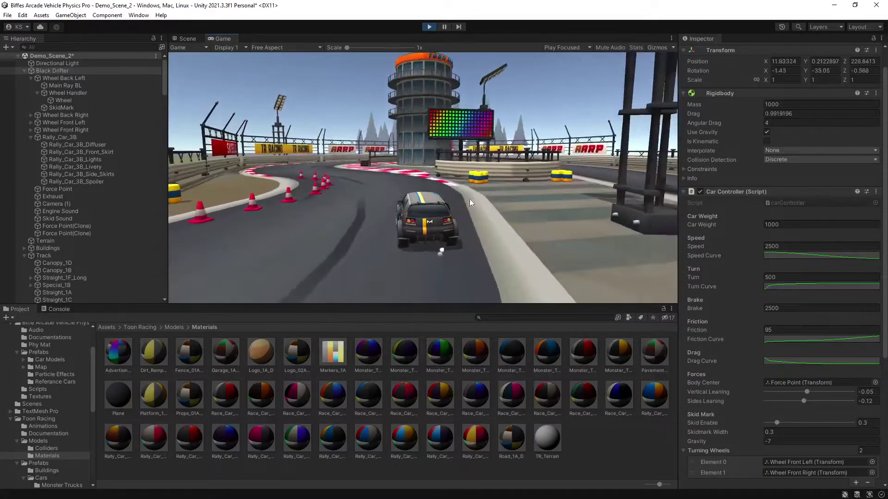
{"action": "key", "text": "a"}
{"action": "key", "text": "d"}
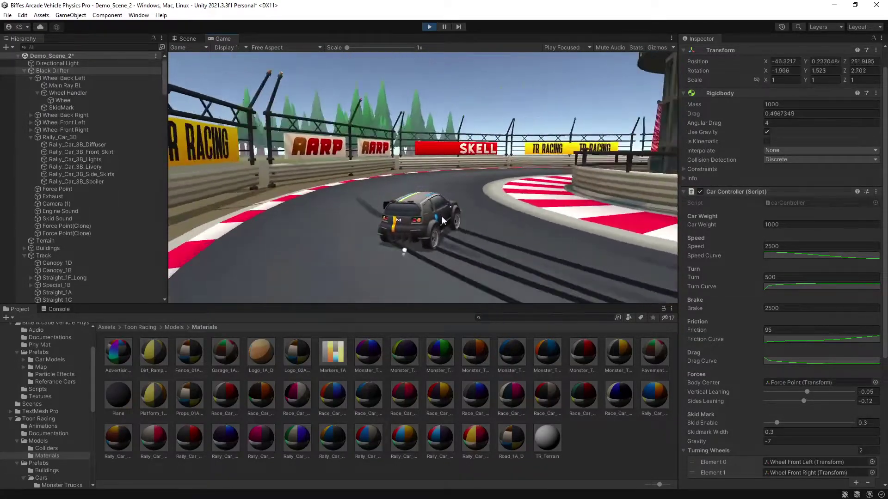
{"action": "key", "text": "d"}
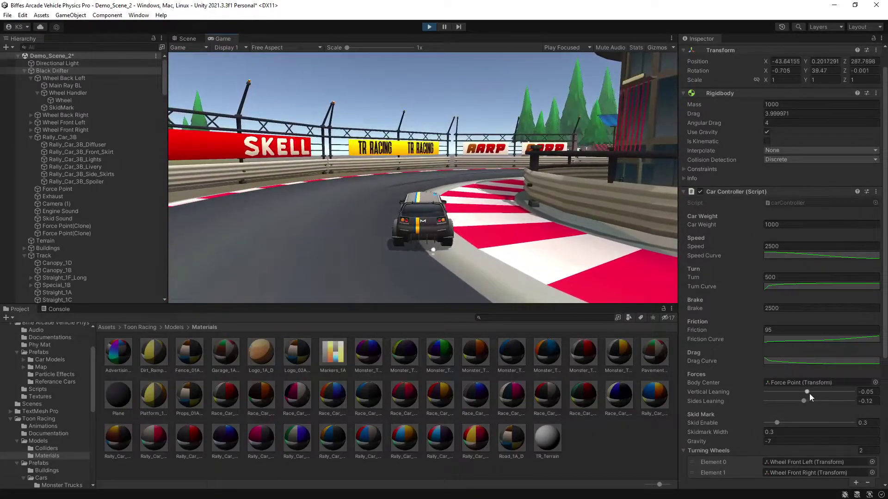
Set the Car Controller's Vertical Leaning to -0.37 while playing and drive the car through the bend
{"action": "left_click_drag", "start_coordinate": [807, 392], "coordinate": [792, 391]}
{"action": "left_click", "coordinate": [479, 174]}
{"action": "key", "text": "w"}
{"action": "key", "text": "d"}
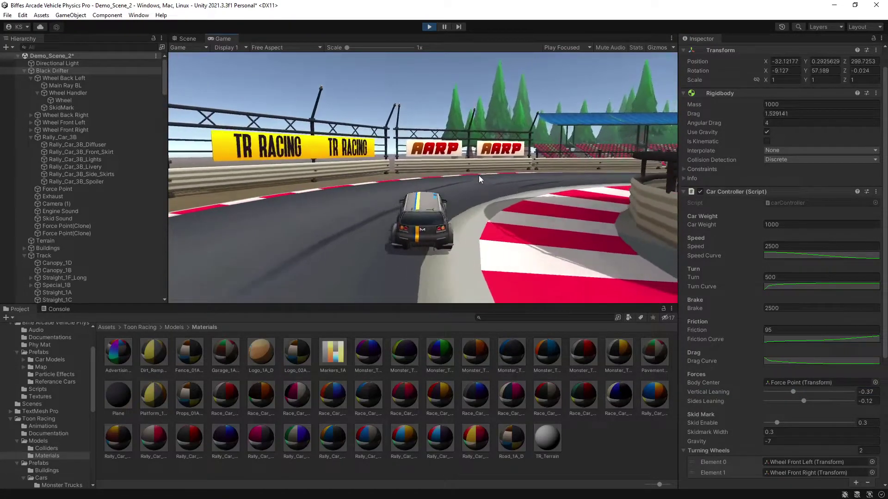
{"action": "key", "text": "d"}
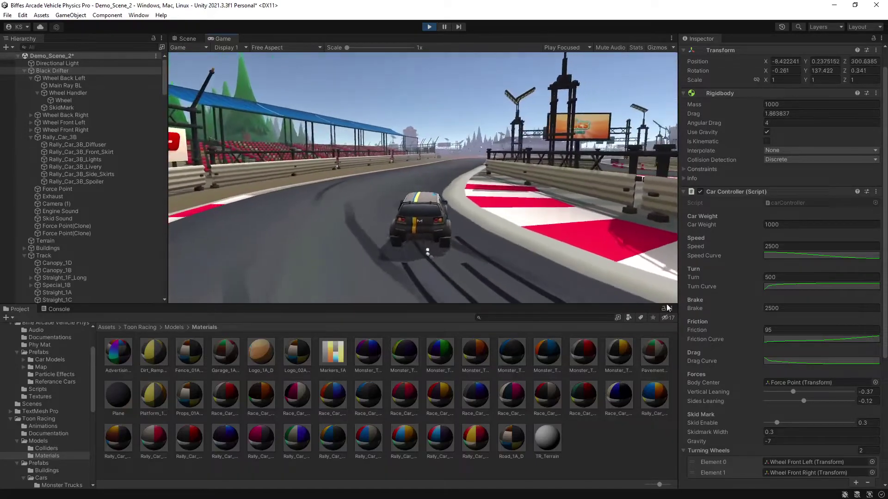
Set the Car Controller's Sides Leaning to -0.47 while playing and steer the car both ways along the track
{"action": "left_click_drag", "start_coordinate": [803, 401], "coordinate": [788, 401]}
{"action": "left_click", "coordinate": [460, 250]}
{"action": "key", "text": "d"}
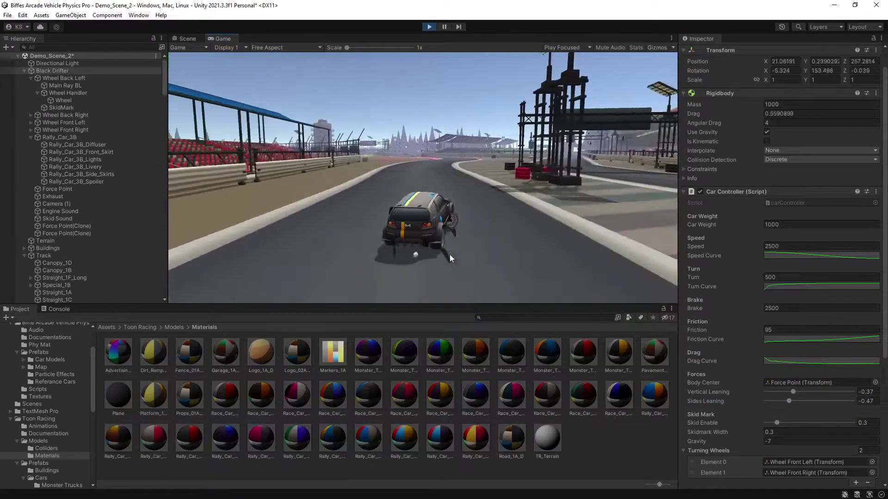
{"action": "key", "text": "a"}
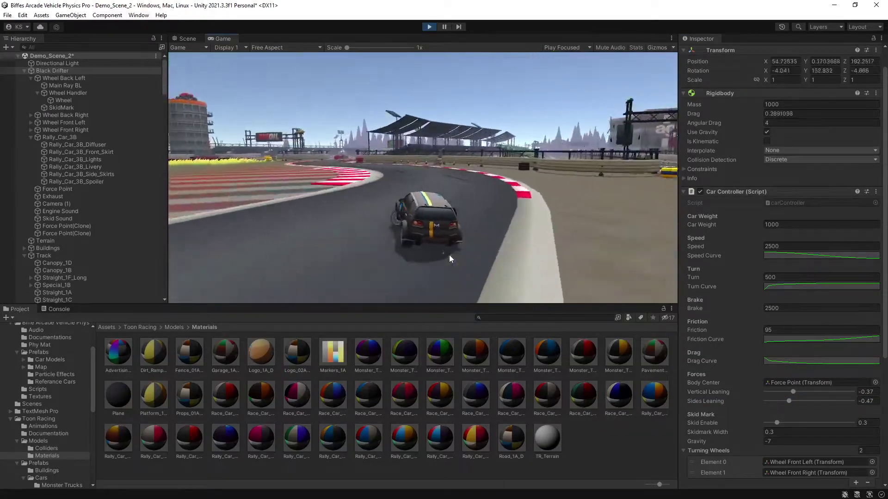
{"action": "key", "text": "d"}
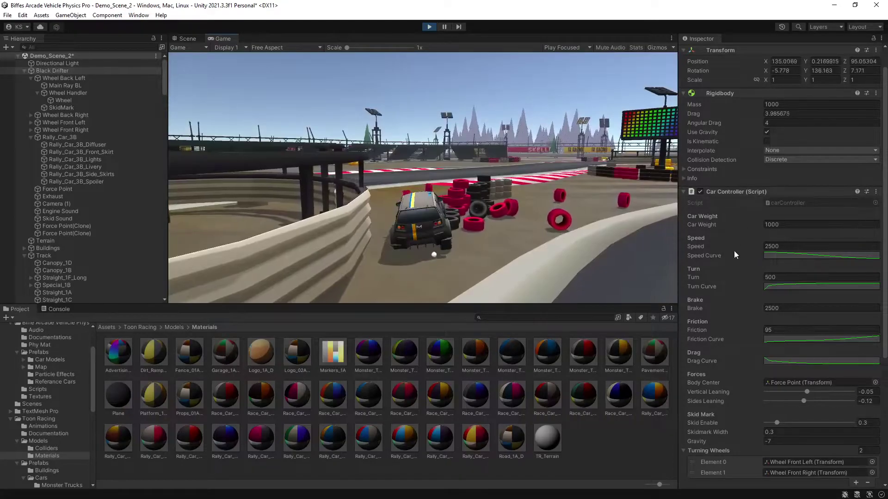
Set the Car Controller's Speed to 3500 and Turn to 400 while playing, and continue driving
{"action": "left_click", "coordinate": [740, 250]}
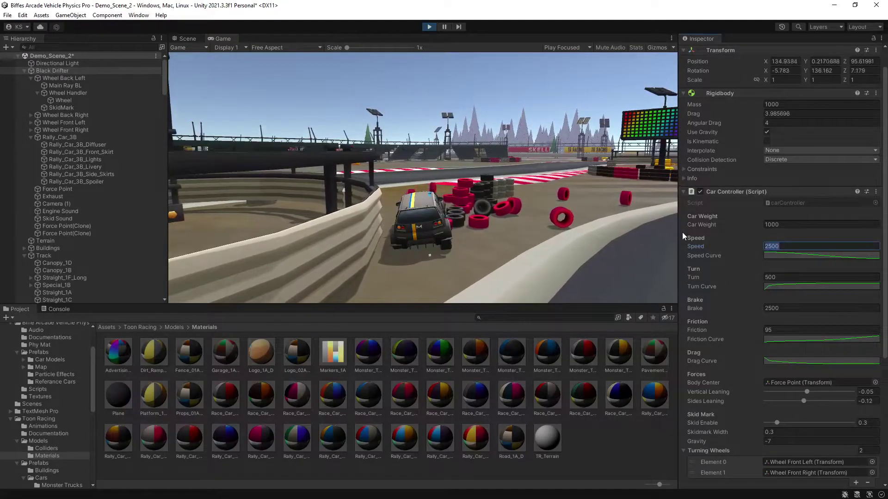
{"action": "type", "text": "3500"}
{"action": "left_click", "coordinate": [745, 276]}
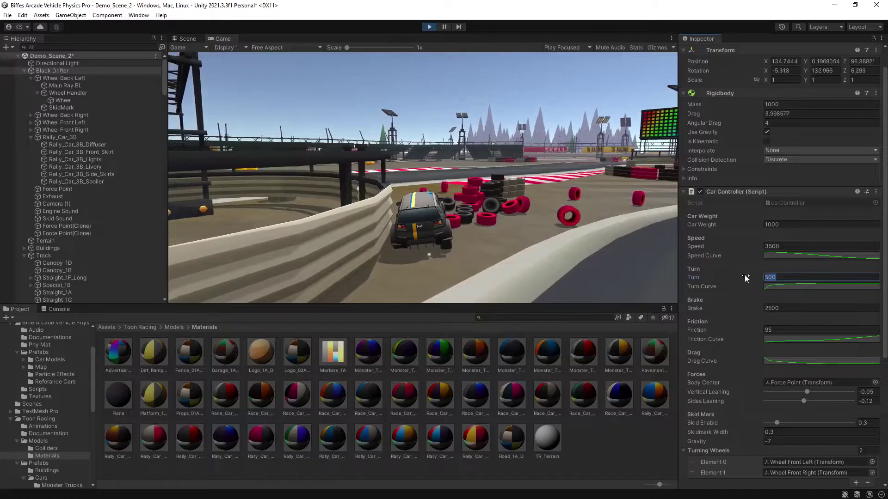
{"action": "type", "text": "400"}
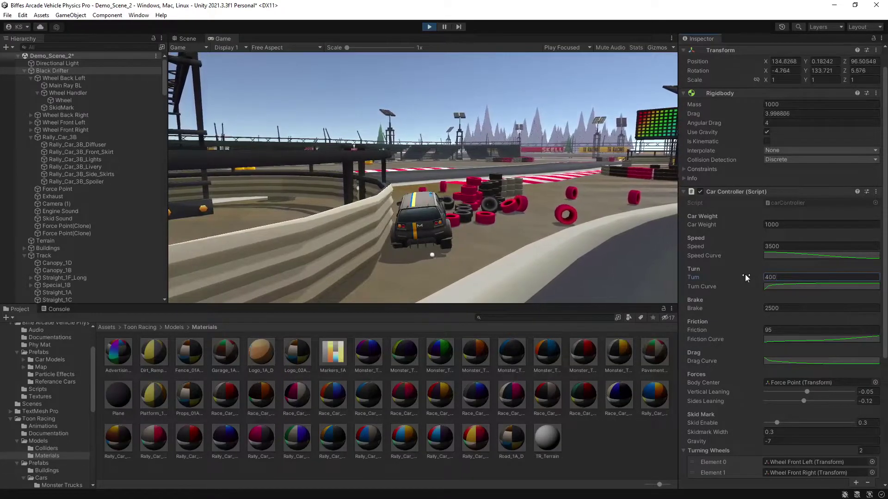
{"action": "left_click", "coordinate": [545, 234]}
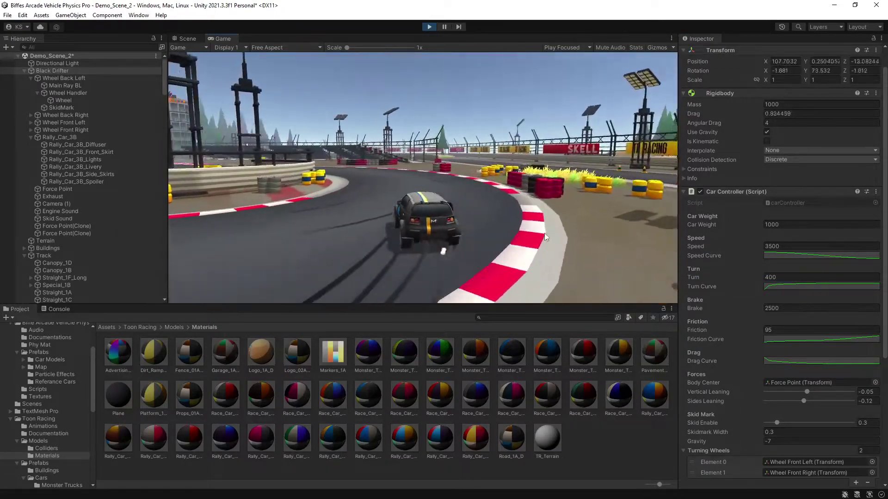